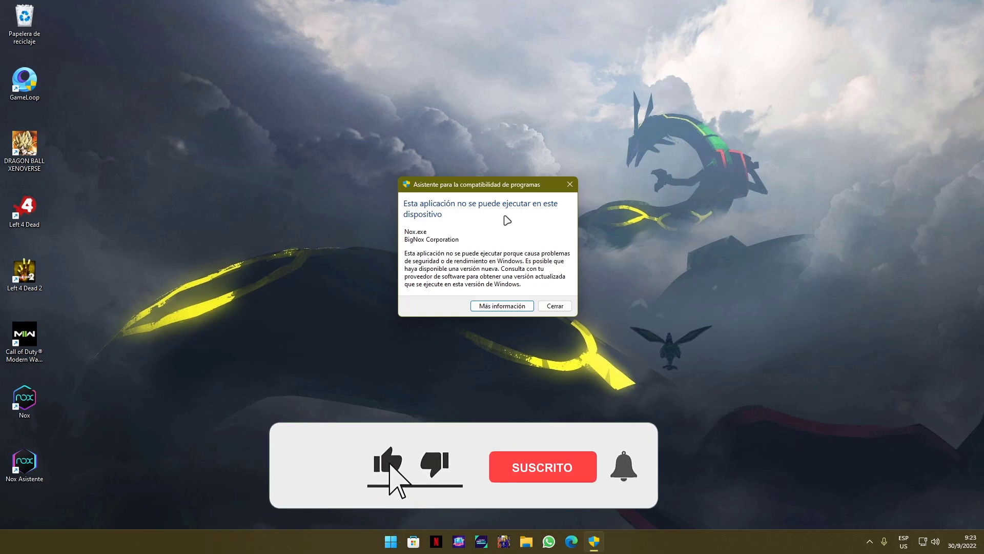
# Dismiss the Nox compatibility warning and search the installed apps for msi.
pyautogui.click(555, 305)
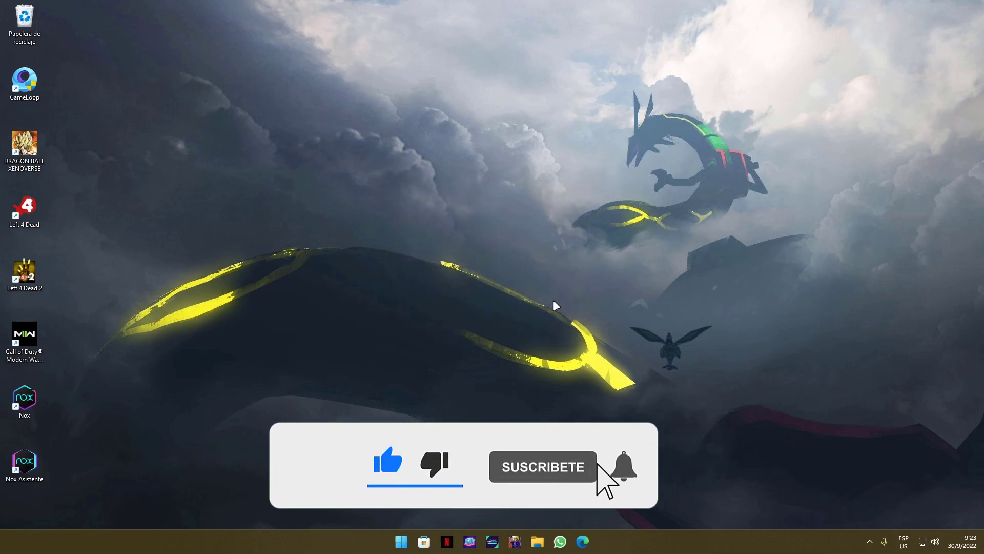
pyautogui.press('super')
pyautogui.write('msi')
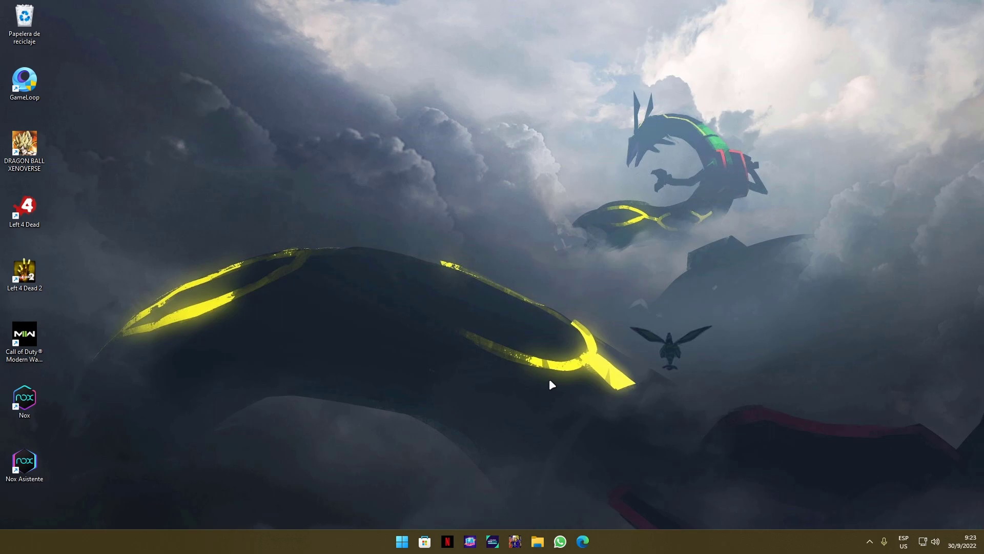
# Try to launch the Nox and MSI App Player emulators, dismissing the Nox compatibility warning in between.
pyautogui.doubleClick(24, 399)
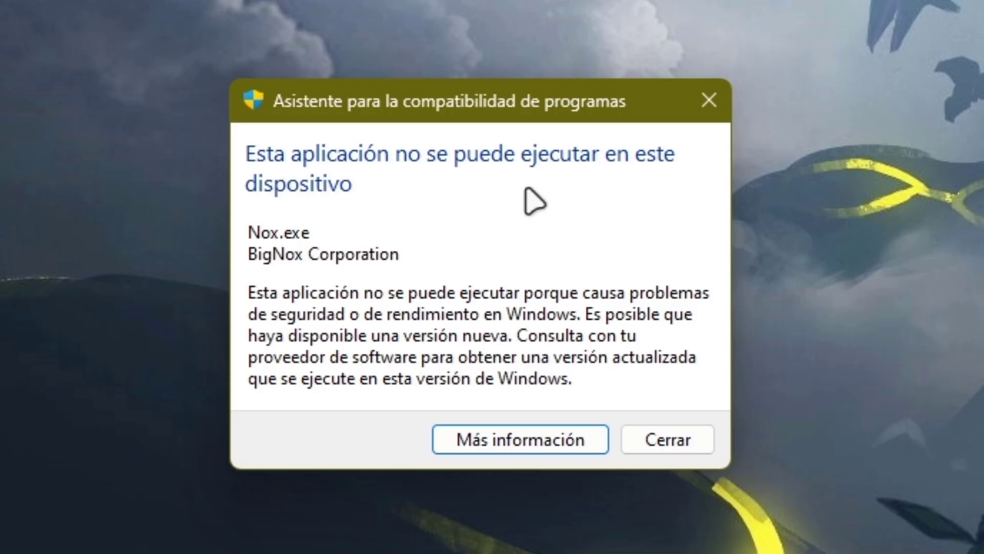
pyautogui.click(668, 439)
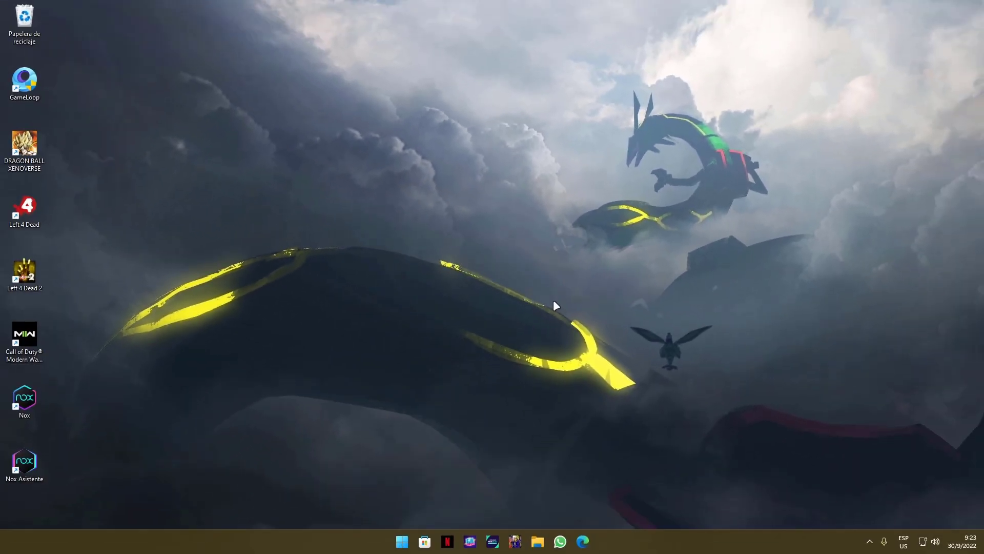
pyautogui.press('super')
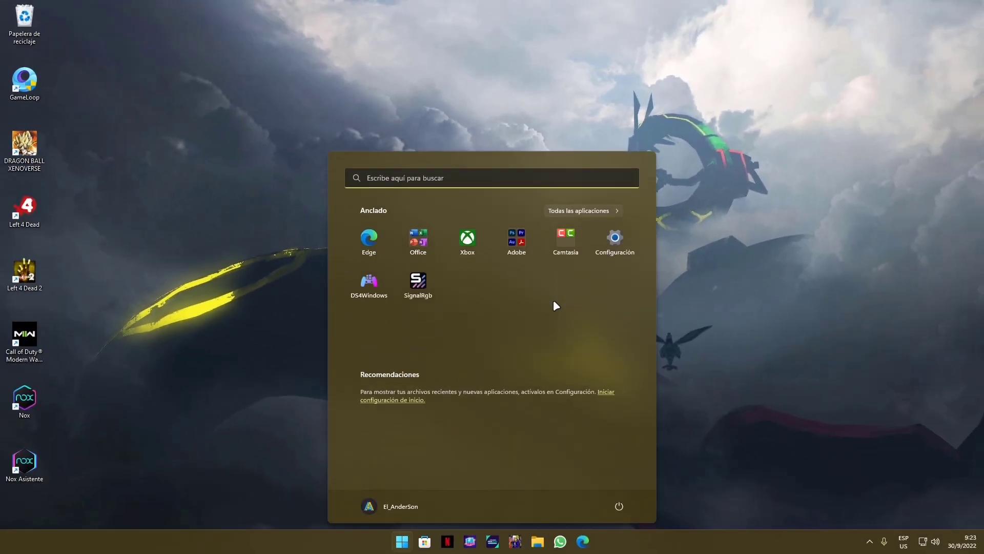
pyautogui.write('msi')
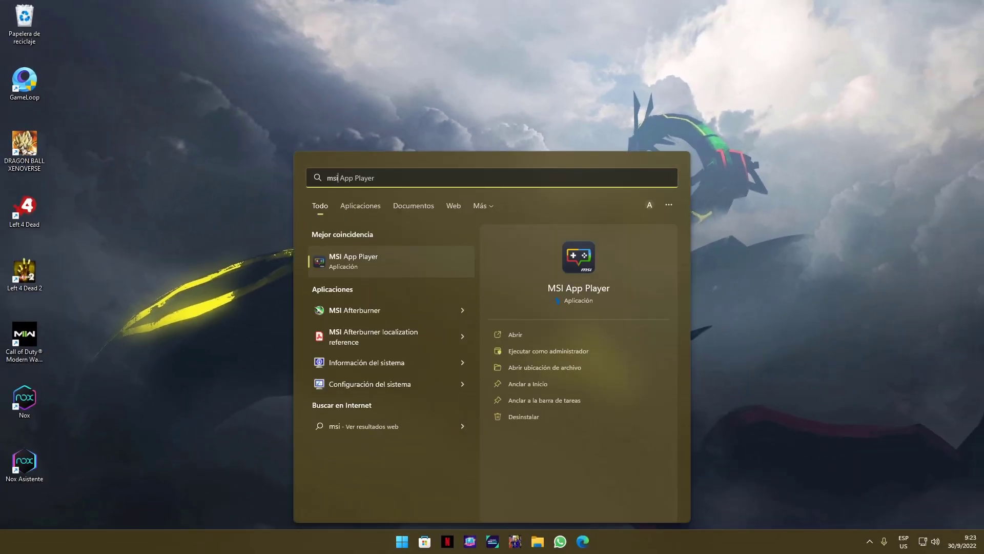
pyautogui.press('Return')
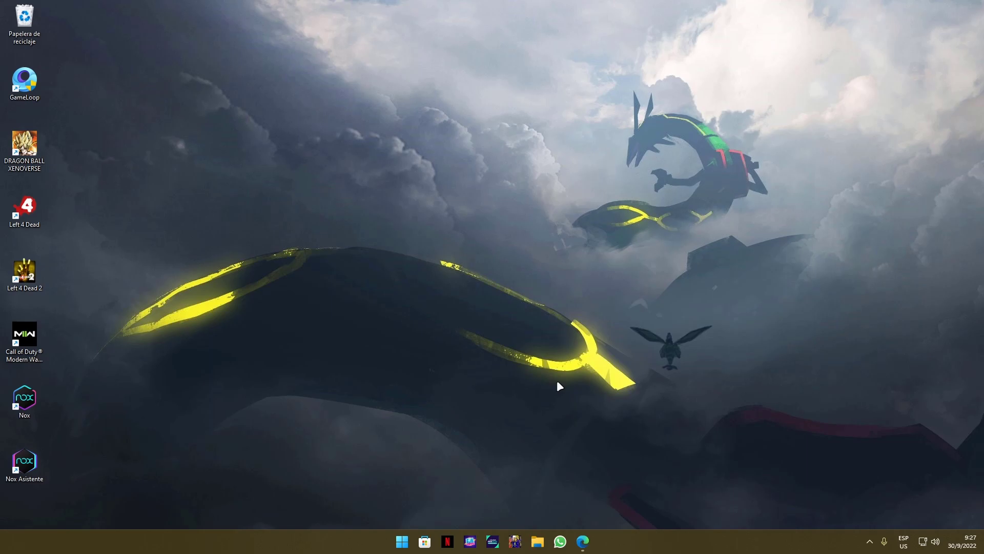
# Open the Windows features list through the installed programs page of the Control Panel.
pyautogui.press('super')
pyautogui.write('panel')
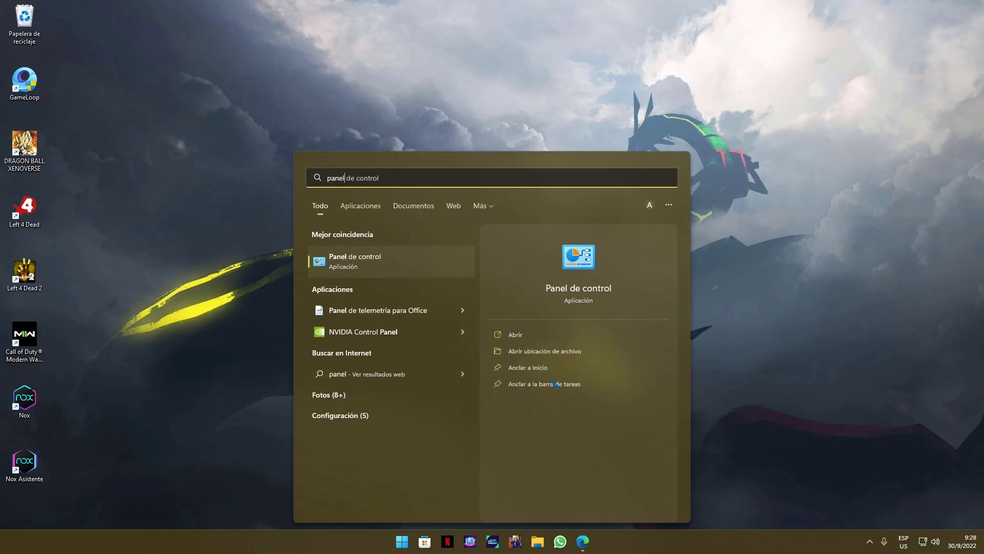
pyautogui.press('Return')
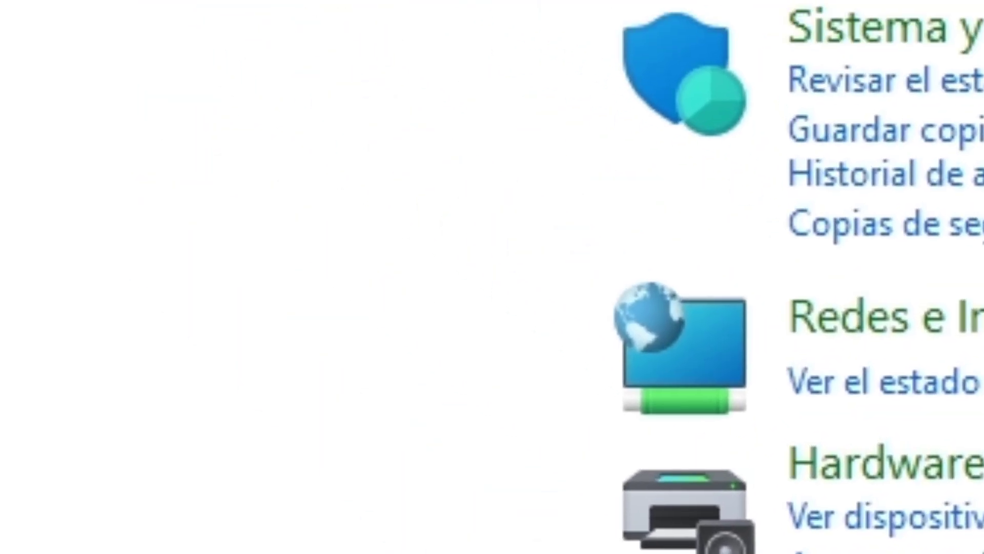
pyautogui.click(426, 257)
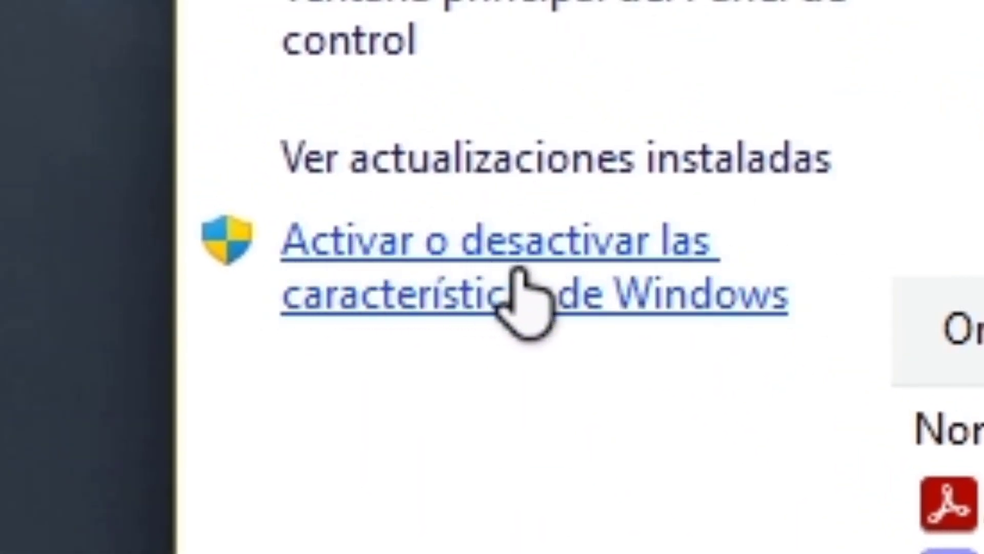
pyautogui.click(560, 303)
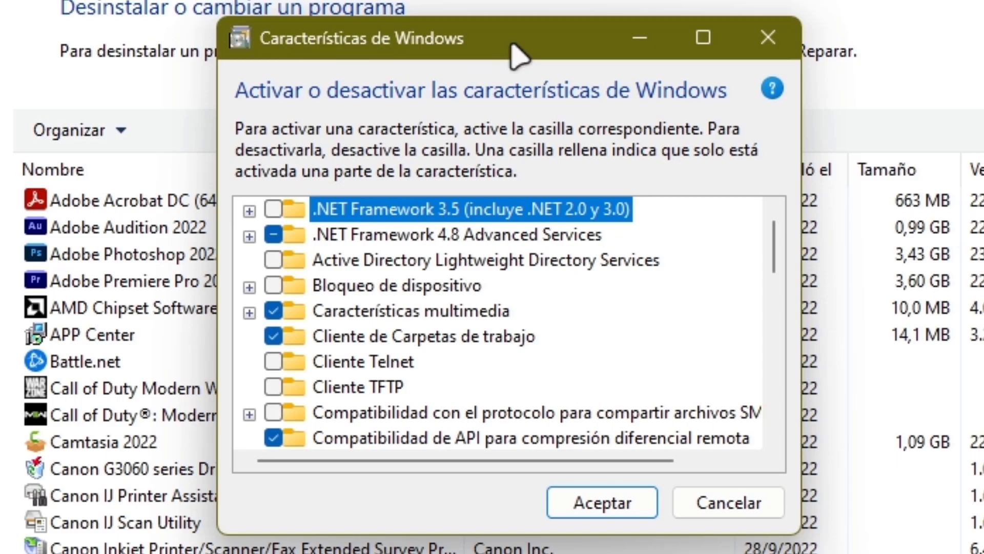
# Disable Hyper-V together with its administration tools and platform components, and apply the feature change.
pyautogui.scroll(-2, 268, 264)
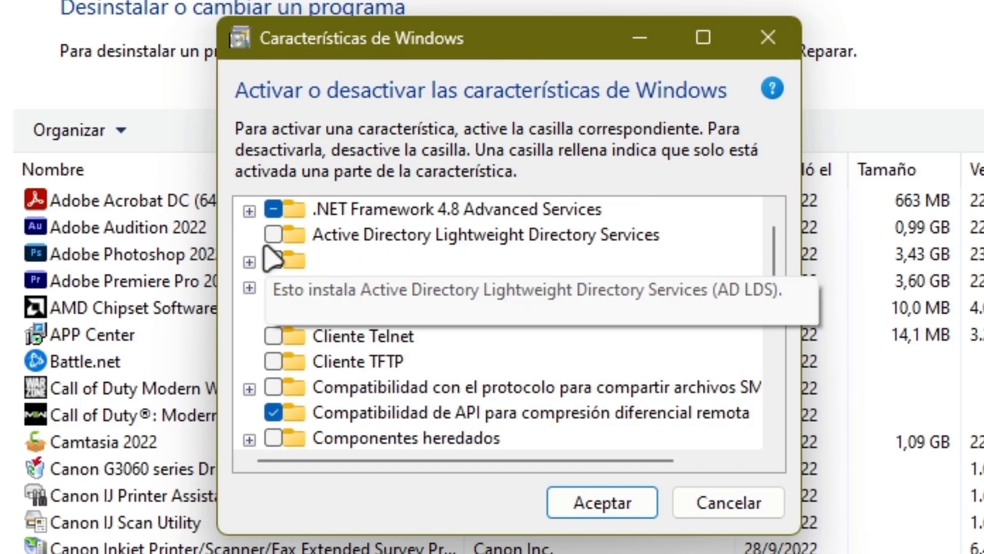
pyautogui.scroll(3, 280, 405)
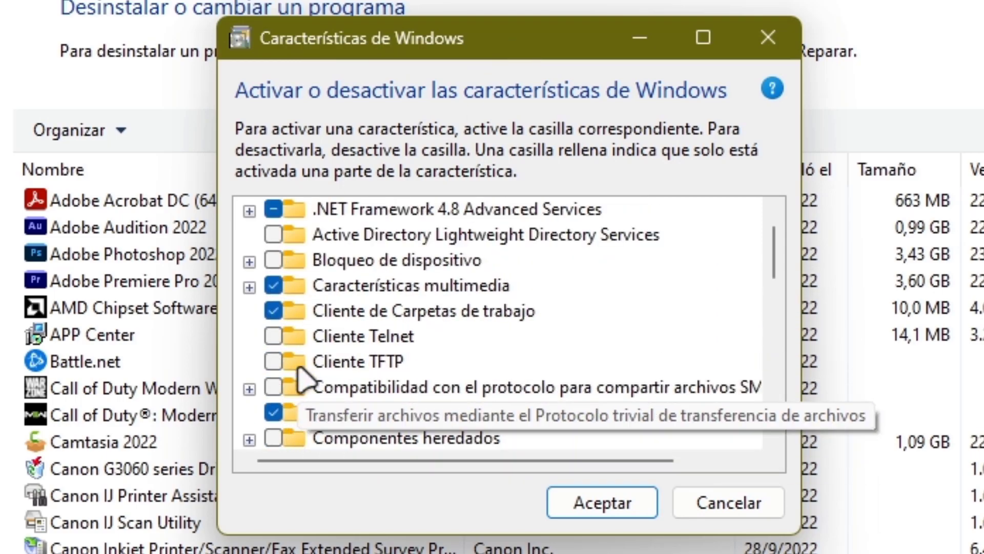
pyautogui.scroll(-4, 315, 246)
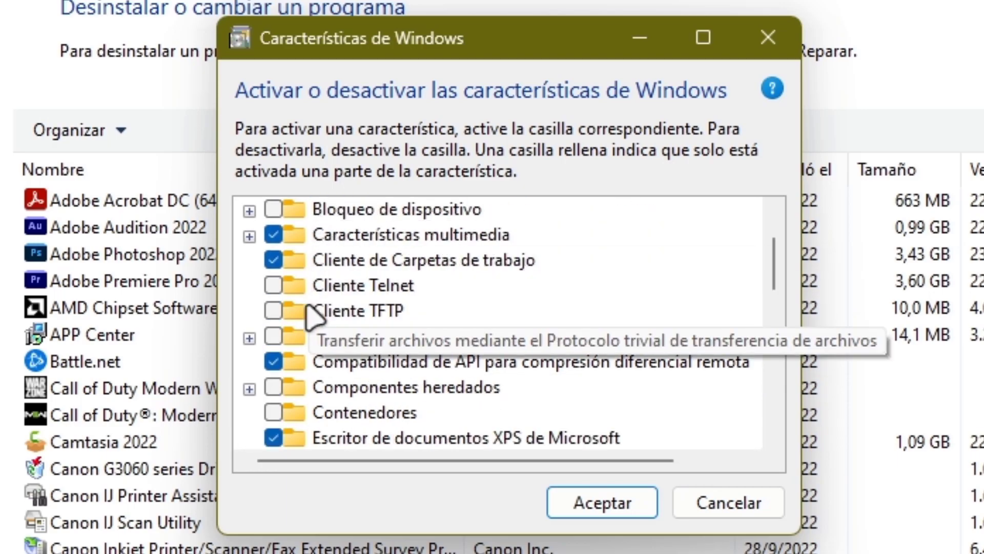
pyautogui.scroll(-1, 311, 336)
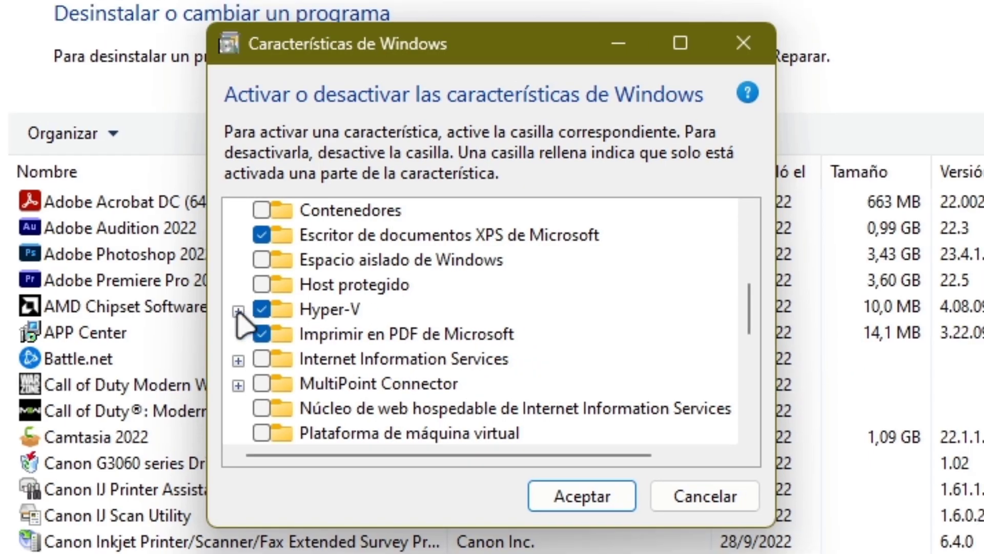
pyautogui.click(249, 312)
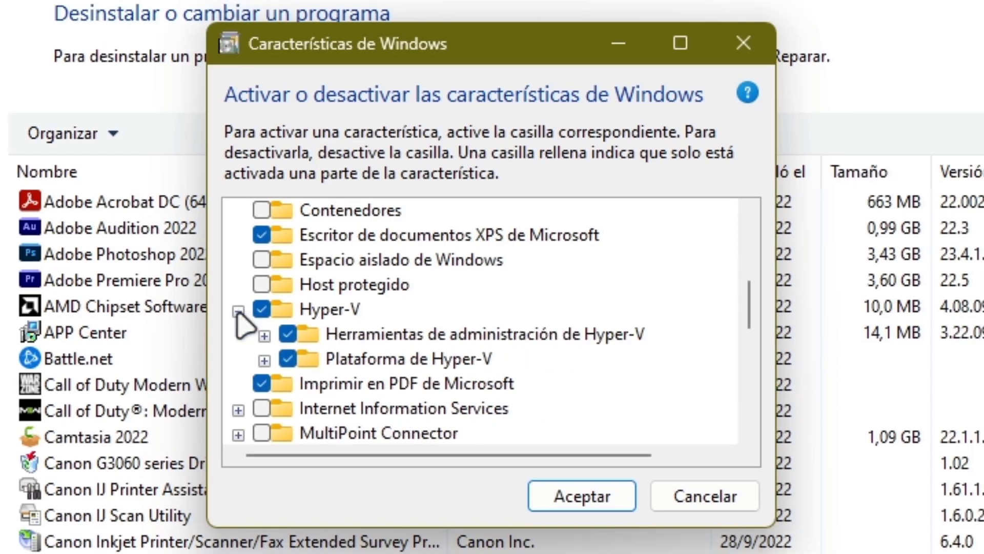
pyautogui.click(264, 336)
pyautogui.click(264, 409)
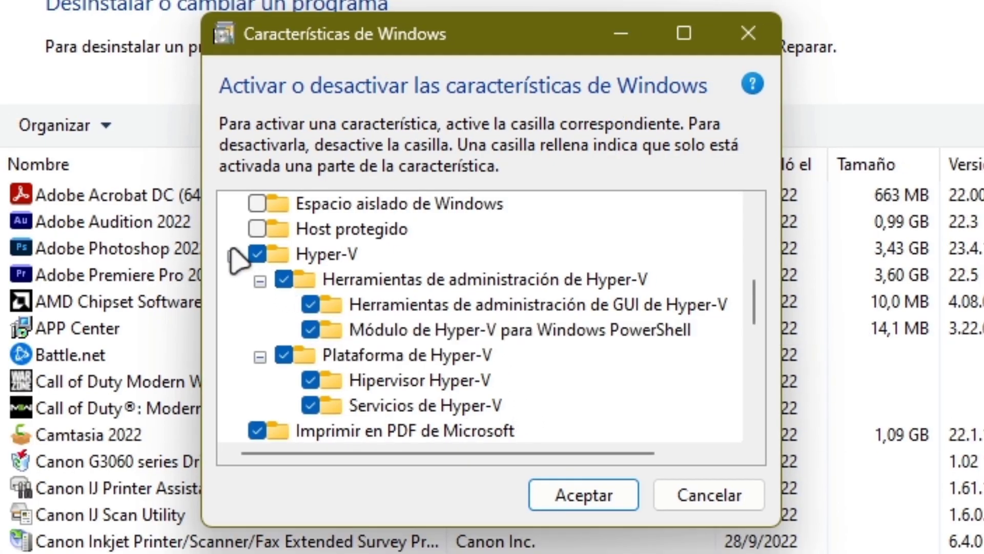
pyautogui.click(248, 263)
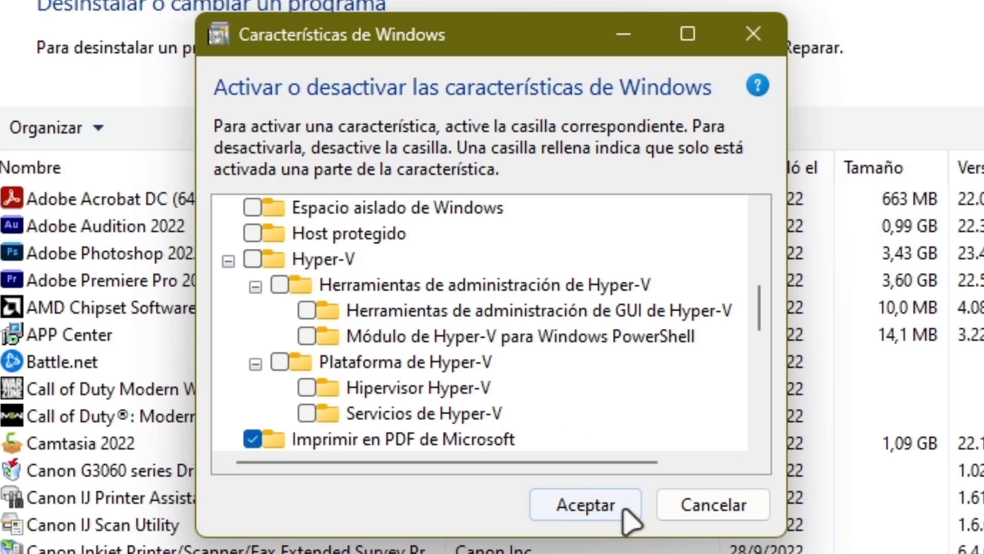
pyautogui.click(626, 509)
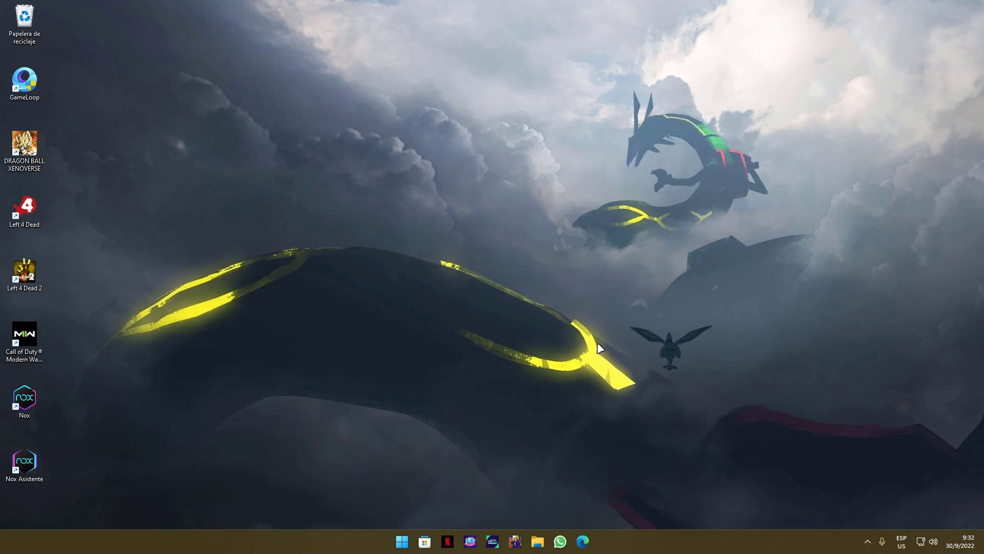
# Search for MSI App Player and try to launch it again with Hyper-V disabled.
pyautogui.press('super')
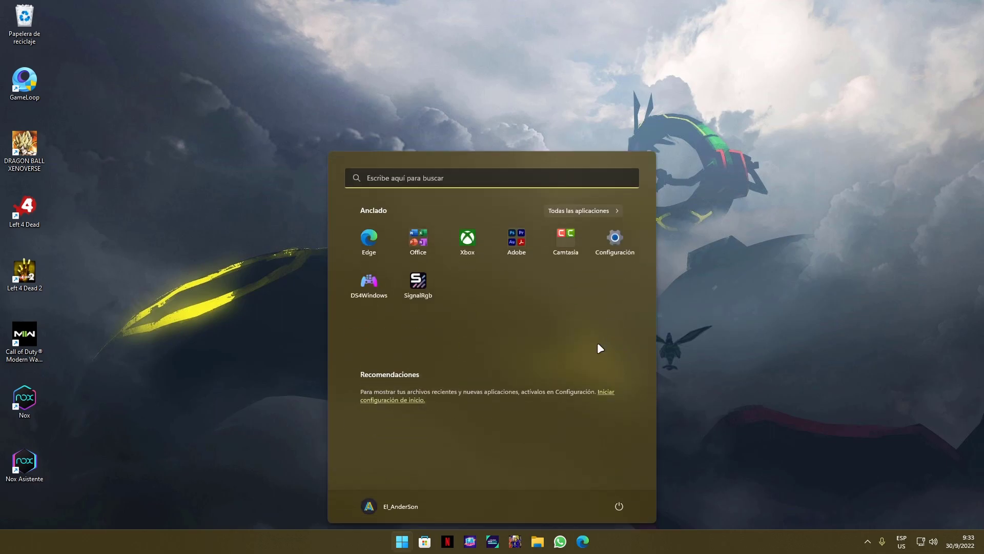
pyautogui.write('i')
pyautogui.press('BackSpace')
pyautogui.write('ms')
pyautogui.press('Return')
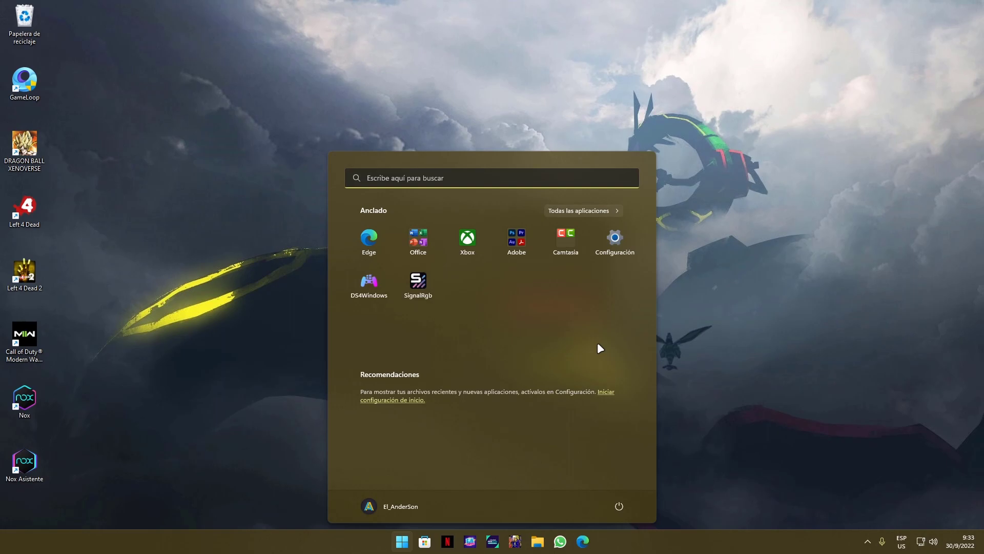
# Reopen the Windows features list from the Control Panel to recheck Hyper-V.
pyautogui.write('panel de controlne')
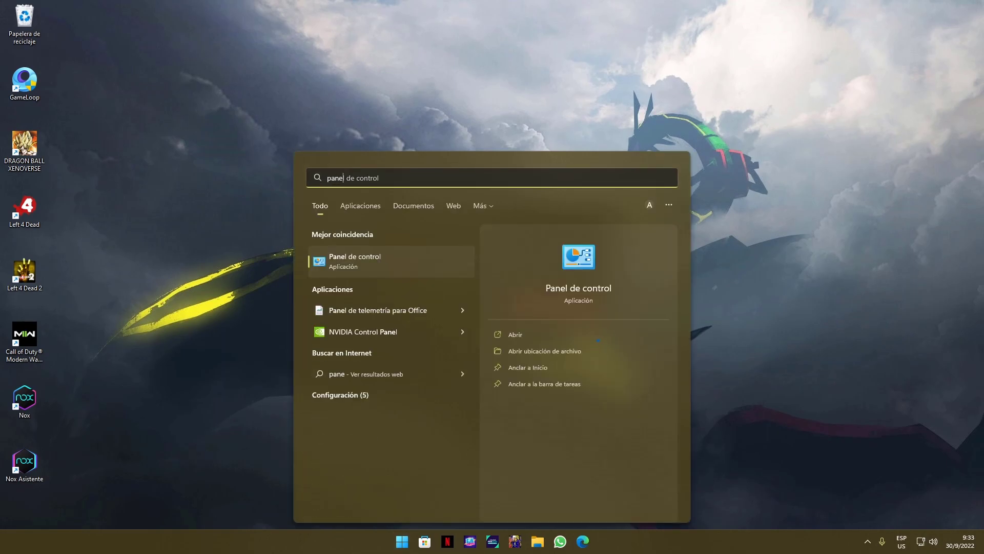
pyautogui.press('Return')
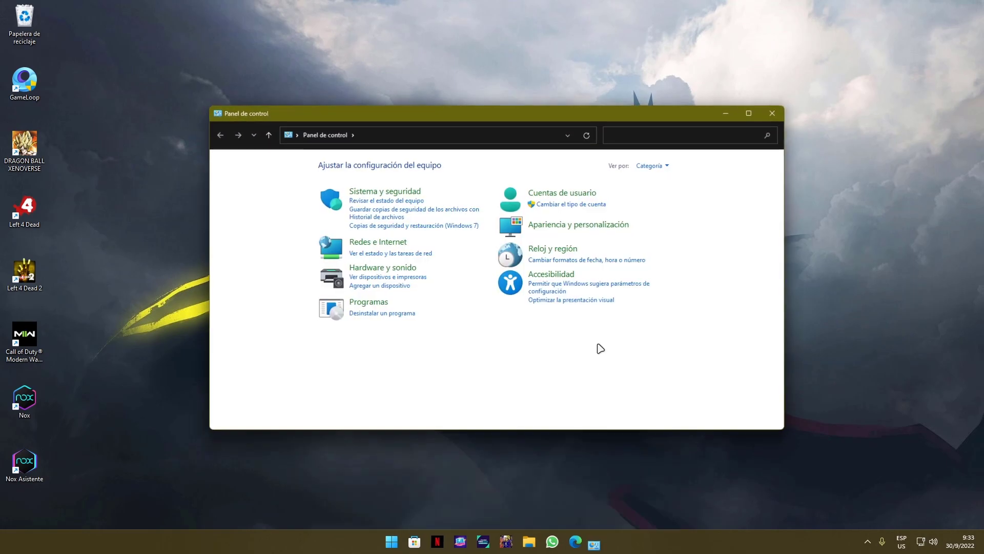
pyautogui.click(388, 314)
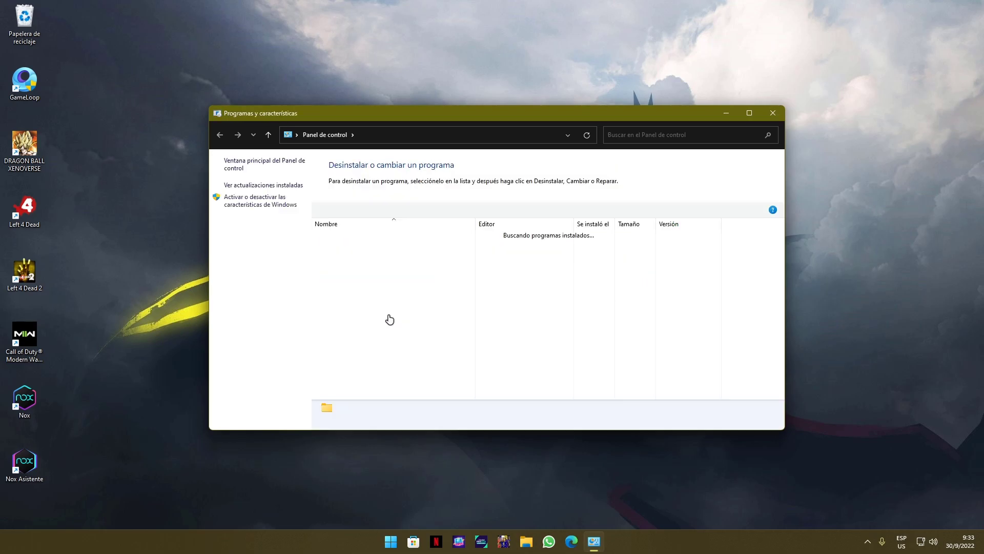
pyautogui.click(250, 205)
# Check the state of Hyper-V and all its subcomponents, then close the features list and Control Panel without changes.
pyautogui.scroll(-3, 445, 271)
pyautogui.click(398, 285)
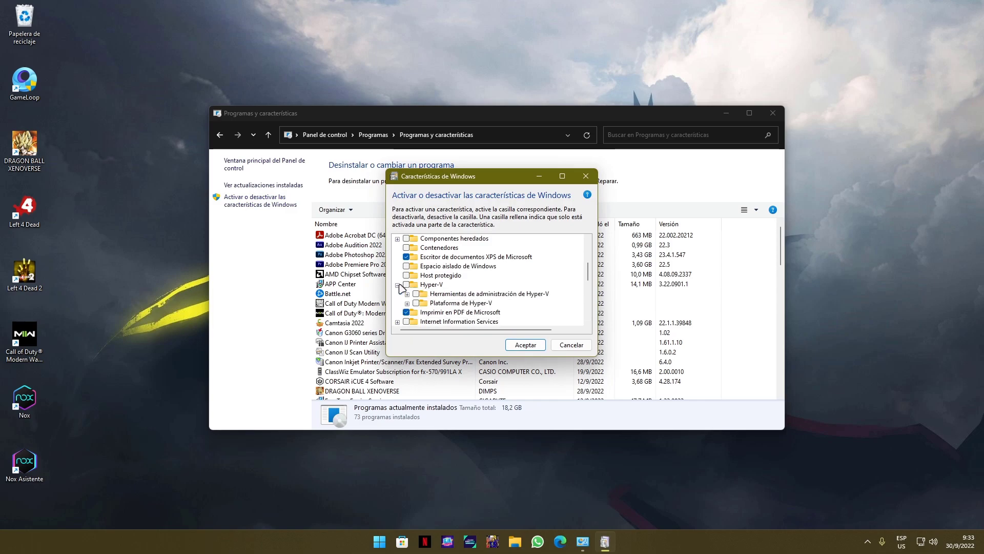
pyautogui.click(407, 303)
pyautogui.click(408, 284)
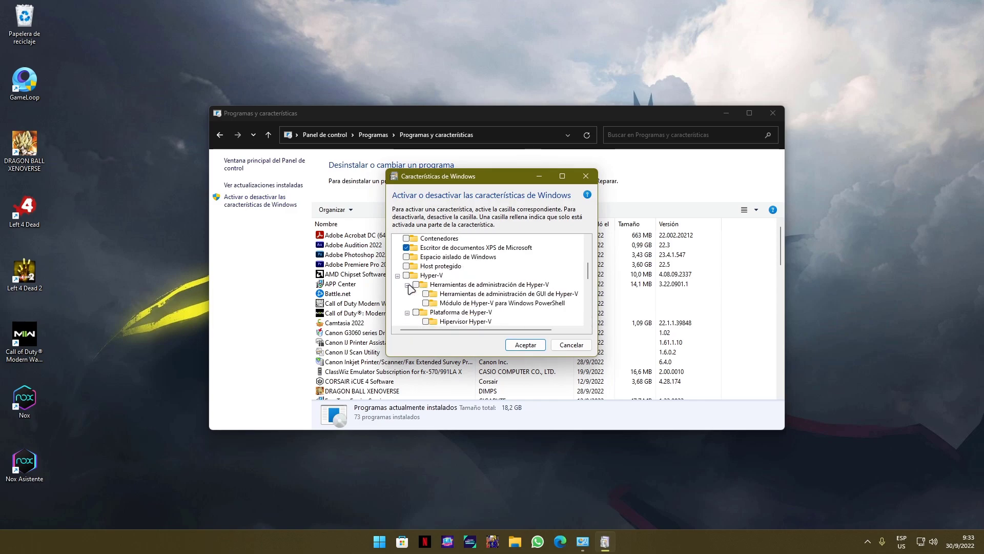
pyautogui.scroll(-1, 417, 272)
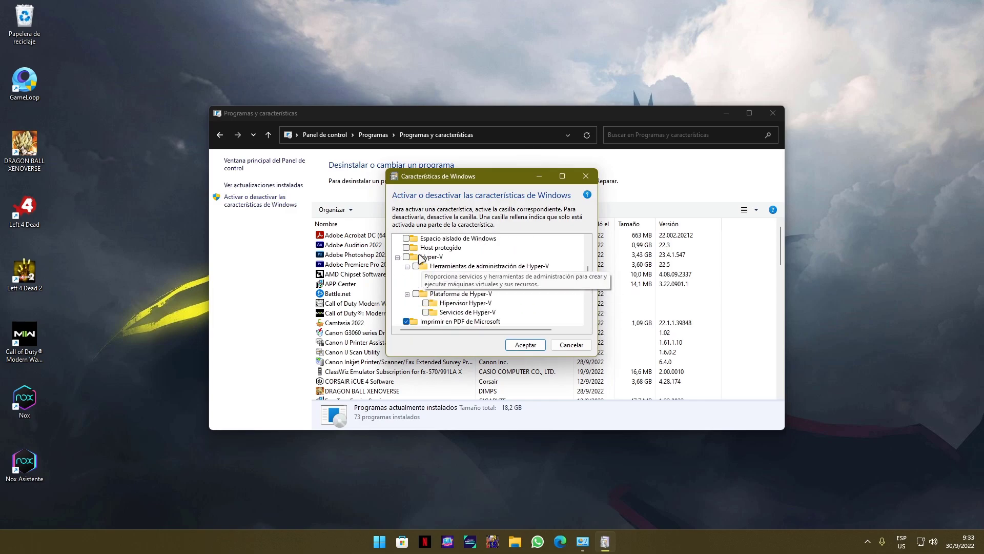
pyautogui.click(572, 345)
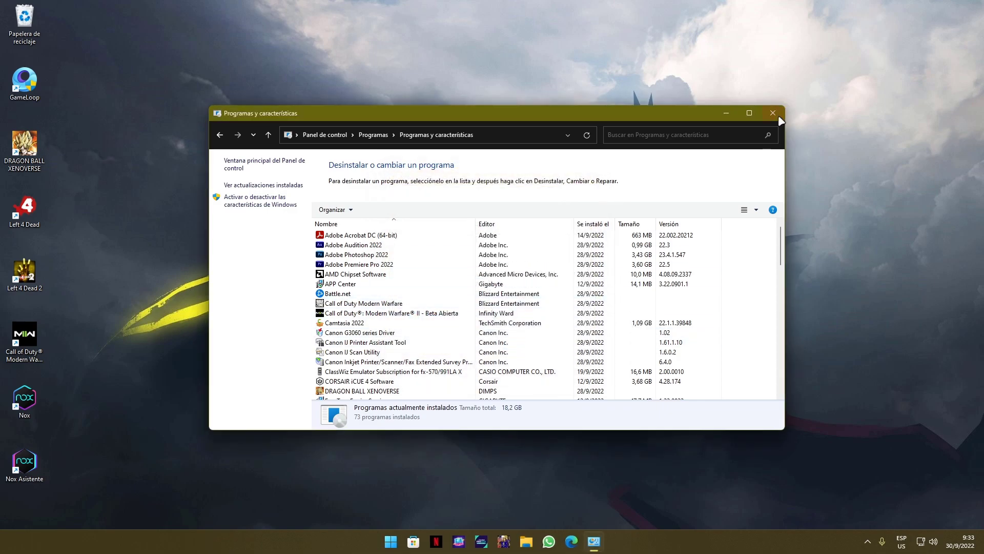
pyautogui.click(777, 120)
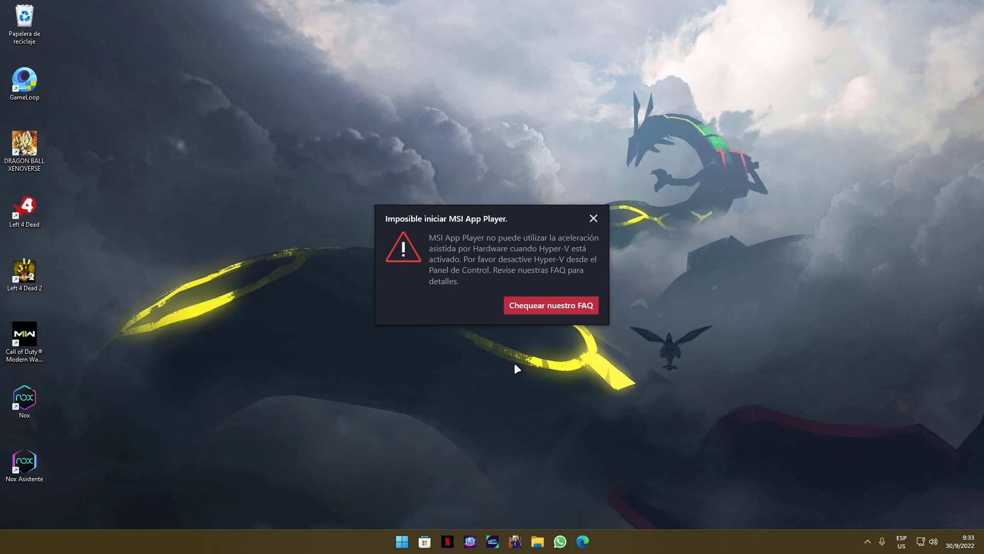
# Open the device security page (Seguridad del dispositivo) in Windows Security.
pyautogui.click(867, 539)
pyautogui.click(896, 447)
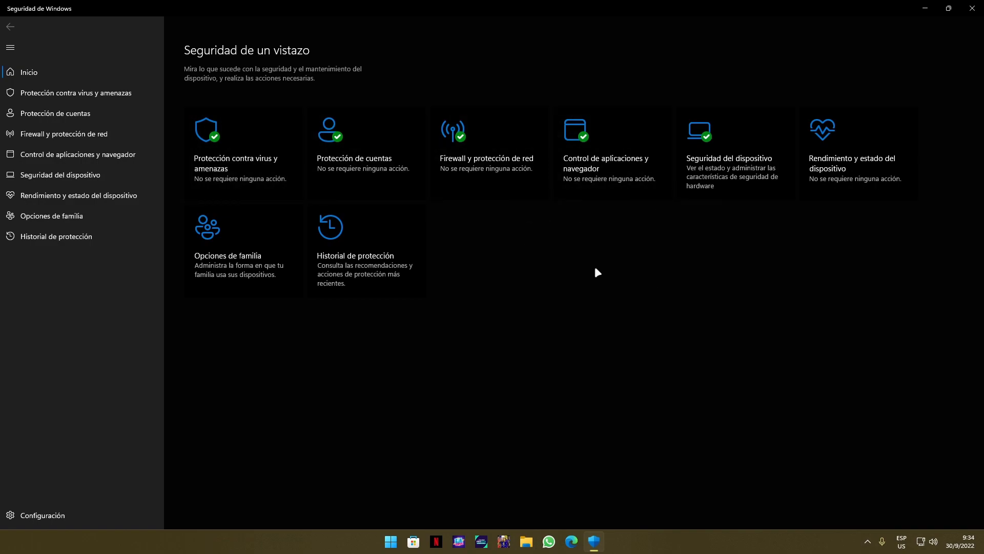
pyautogui.click(725, 177)
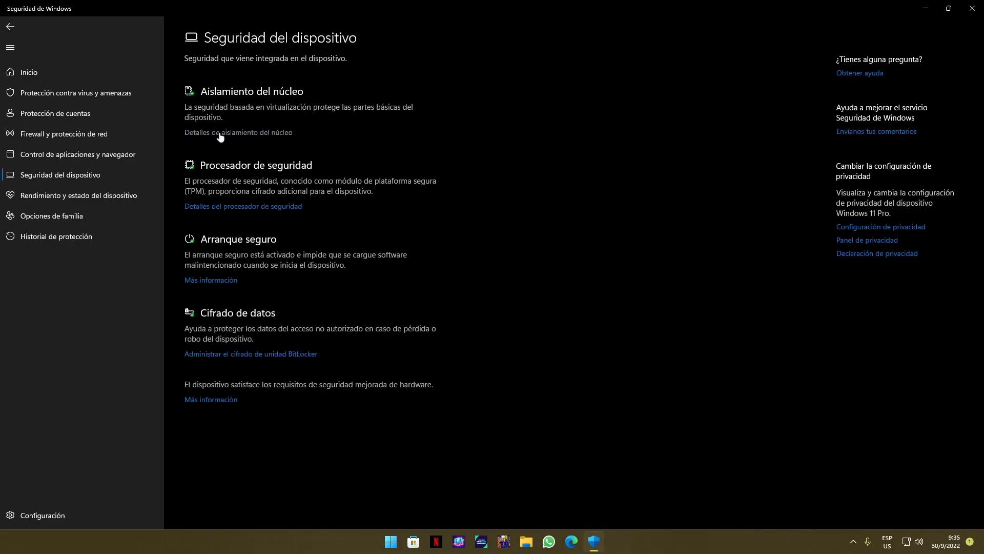
# View the security processor details, and turn off memory integrity (Integridad de memoria) under core isolation.
pyautogui.click(228, 206)
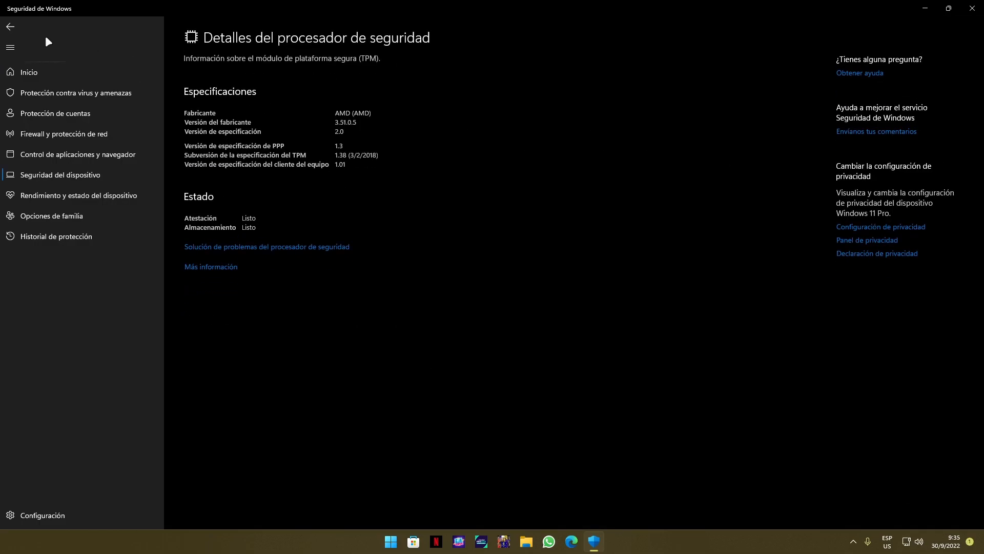
pyautogui.click(10, 27)
pyautogui.click(251, 132)
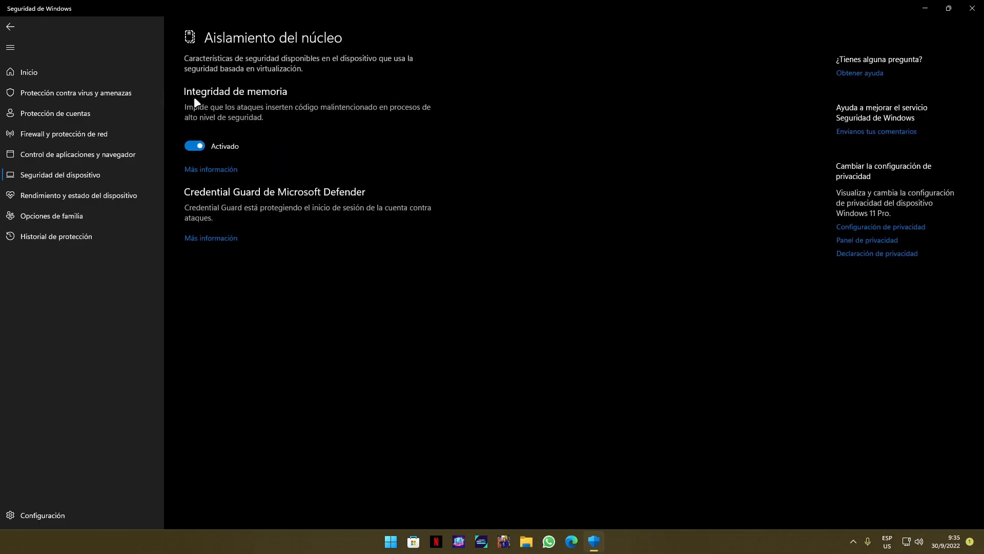
pyautogui.click(200, 148)
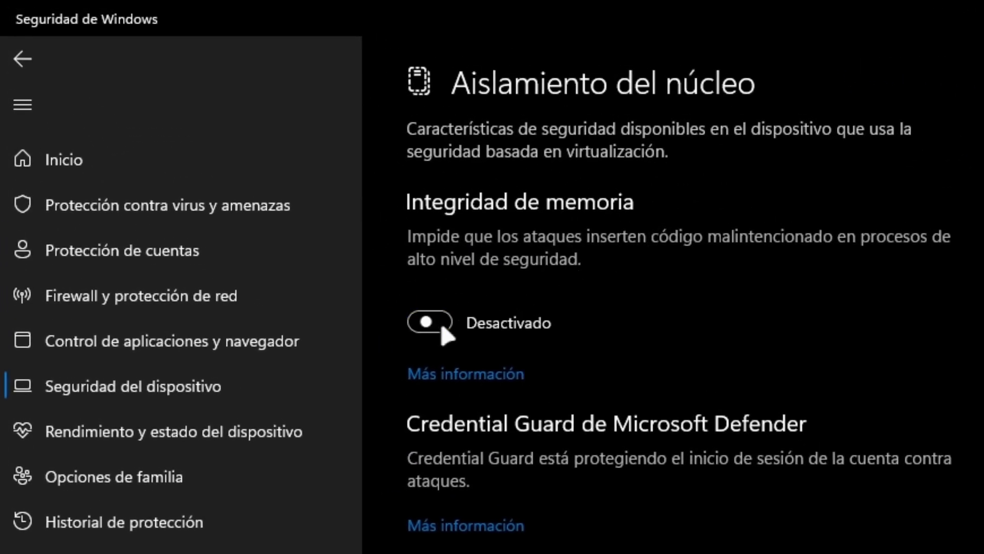